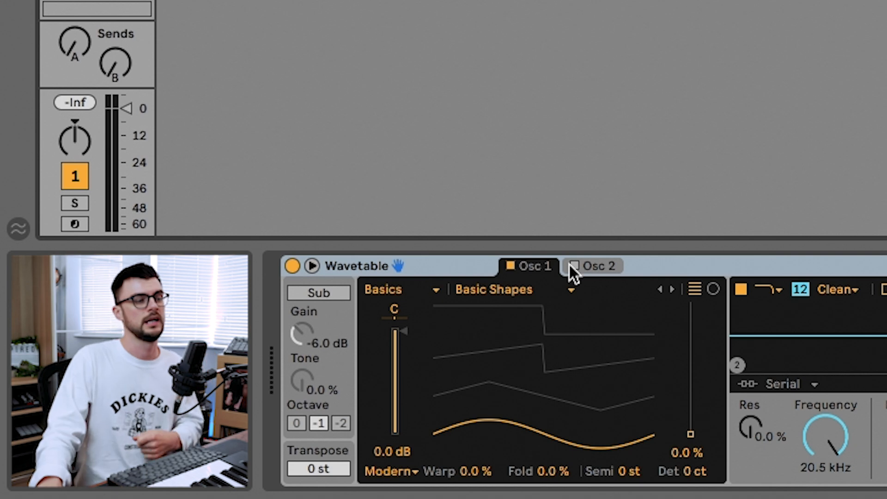
# Move Oscillator 1's wavetable position from the sine to the triangle wave, at 34 %
pyautogui.click(596, 268)
pyautogui.click(551, 266)
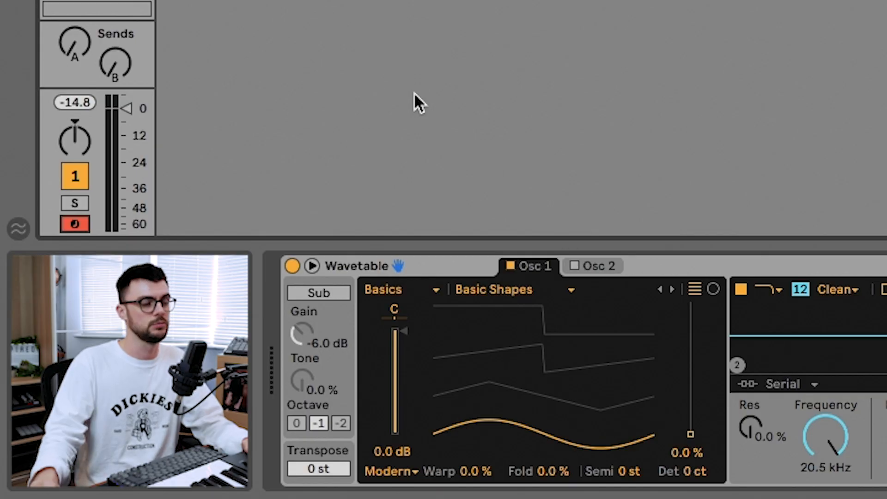
pyautogui.moveTo(684, 442)
pyautogui.mouseDown()
pyautogui.moveTo(684, 310)
pyautogui.moveTo(689, 435)
pyautogui.mouseUp()
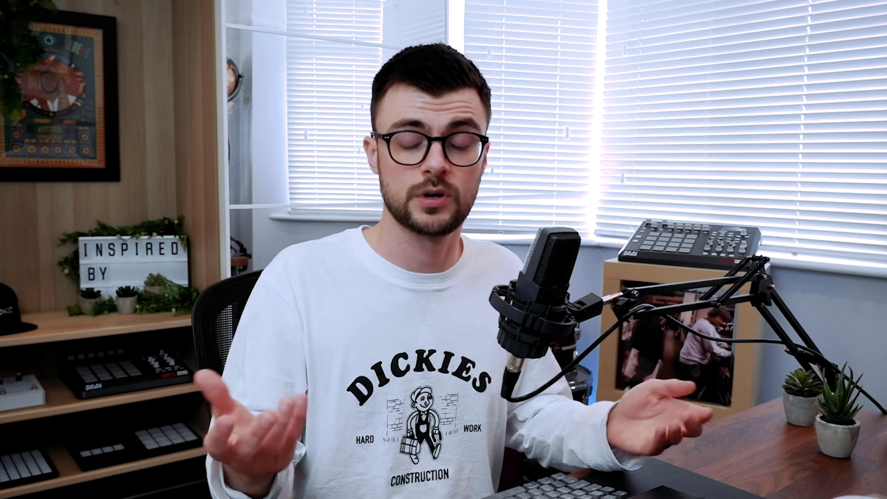
pyautogui.moveTo(502, 454); pyautogui.dragTo(507, 421)
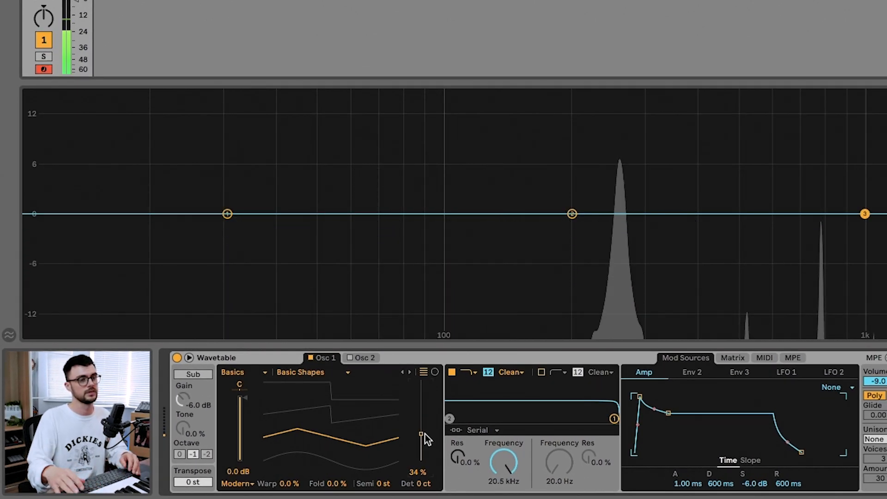
# Raise Oscillator 1's wavetable position to the square wave at 100 % and bring it back to the saw wave at 68 %
pyautogui.moveTo(425, 434); pyautogui.dragTo(425, 407)
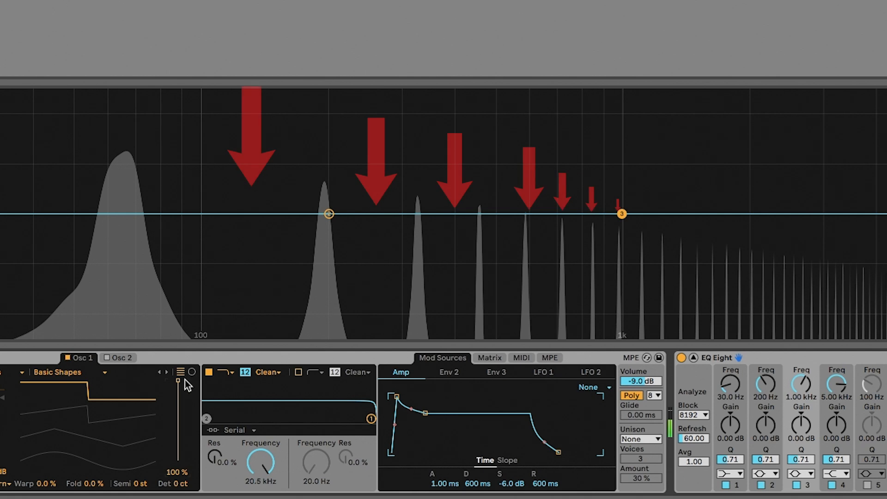
pyautogui.moveTo(178, 386); pyautogui.dragTo(178, 407)
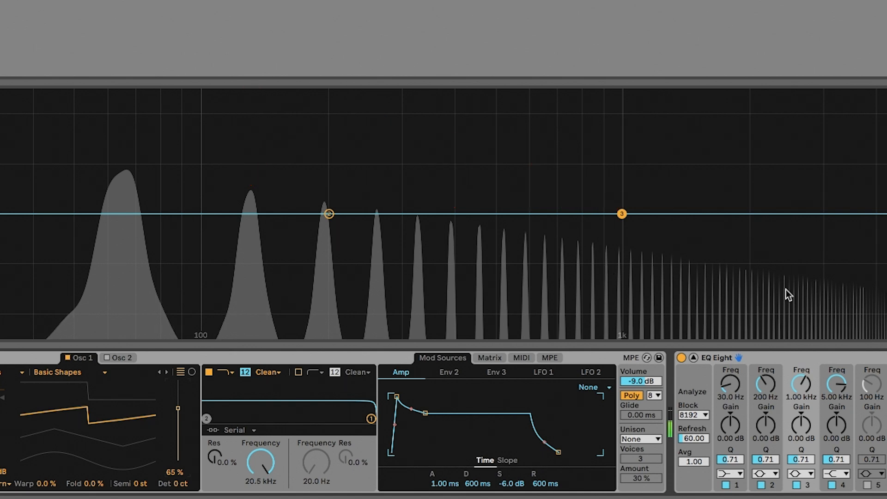
pyautogui.moveTo(177, 409)
pyautogui.mouseDown()
pyautogui.moveTo(178, 461)
pyautogui.moveTo(178, 398)
pyautogui.mouseUp()
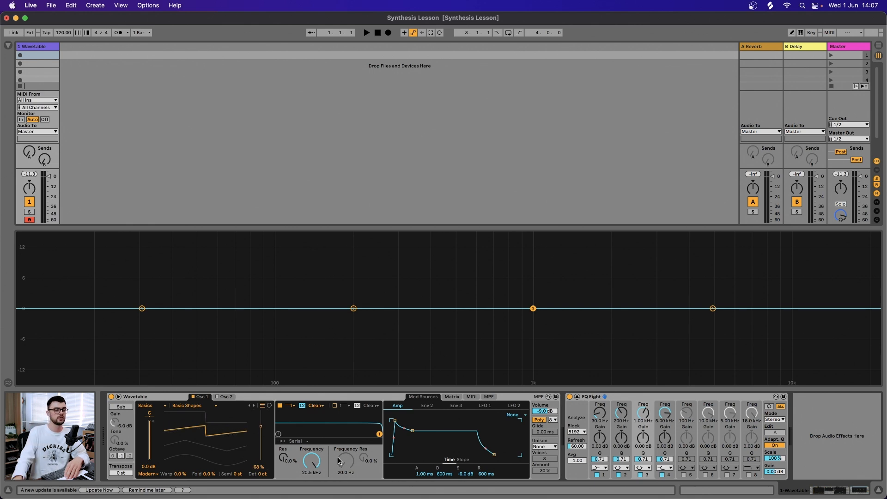
# Set the Amp envelope's attack to 3.77 ms and its decay to 1.79 s
pyautogui.click(320, 461)
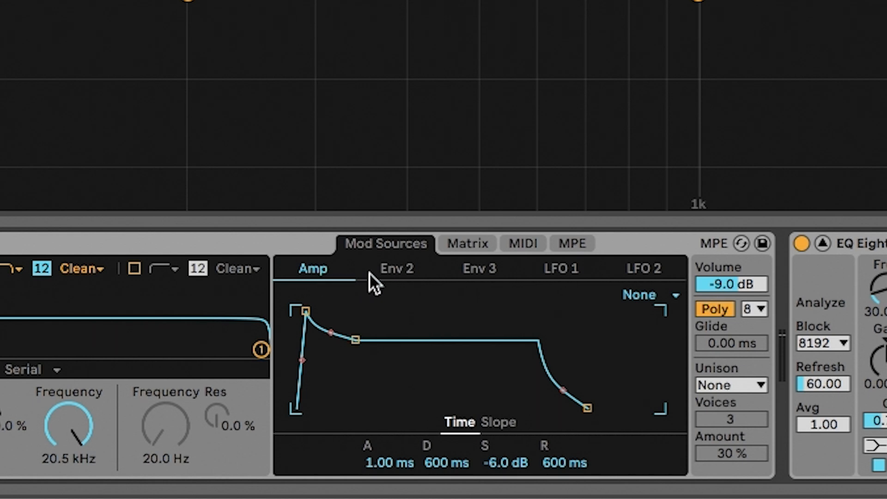
pyautogui.click(408, 274)
pyautogui.click(495, 269)
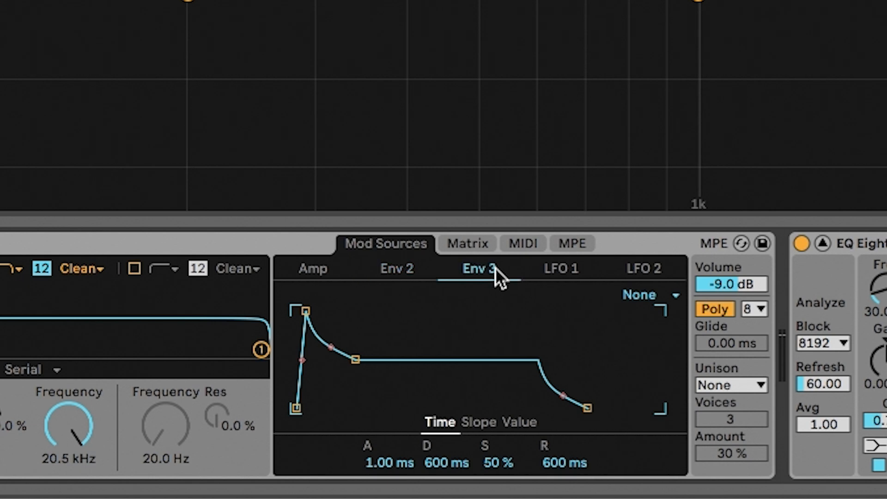
pyautogui.click(324, 269)
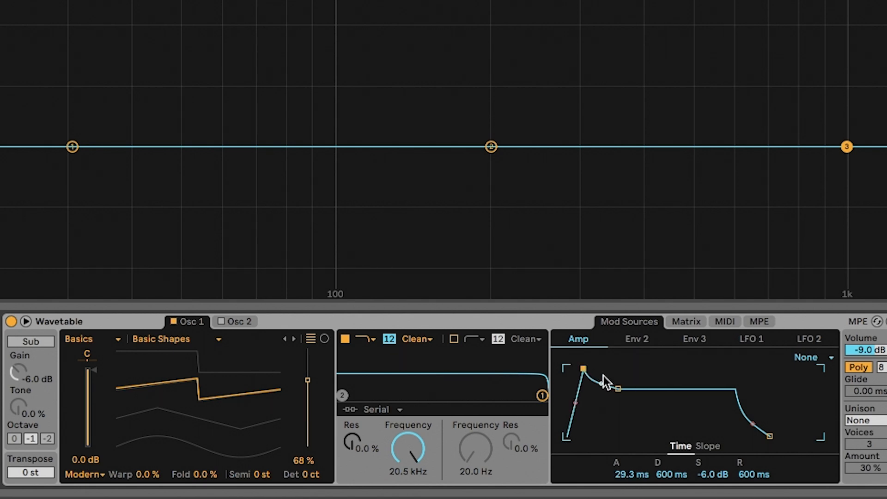
pyautogui.moveTo(633, 475)
pyautogui.mouseDown()
pyautogui.moveTo(632, 485)
pyautogui.moveTo(632, 458)
pyautogui.moveTo(633, 476)
pyautogui.mouseUp()
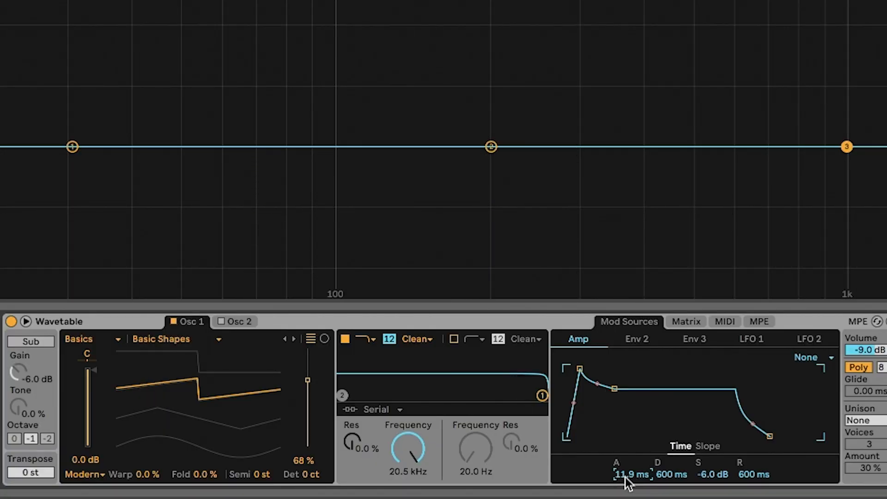
pyautogui.moveTo(633, 476); pyautogui.dragTo(634, 383)
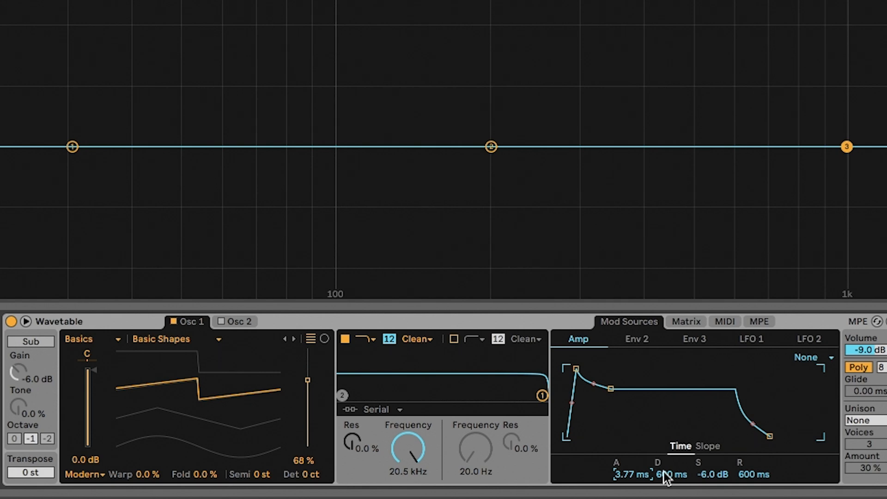
pyautogui.moveTo(664, 472); pyautogui.dragTo(664, 473)
pyautogui.moveTo(611, 390); pyautogui.dragTo(619, 423)
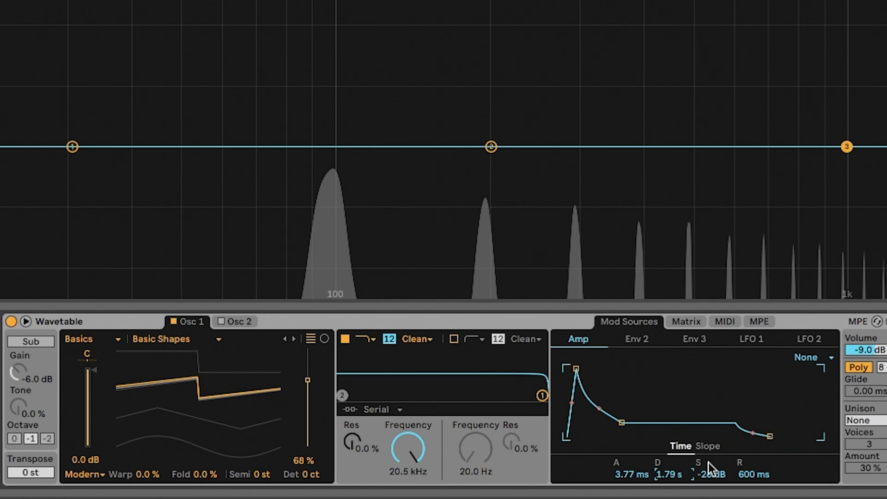
# Set the Amp envelope's sustain to -19 dB and lengthen its release to 3.21 s
pyautogui.moveTo(712, 474)
pyautogui.mouseDown()
pyautogui.moveTo(712, 455)
pyautogui.moveTo(708, 478)
pyautogui.mouseUp()
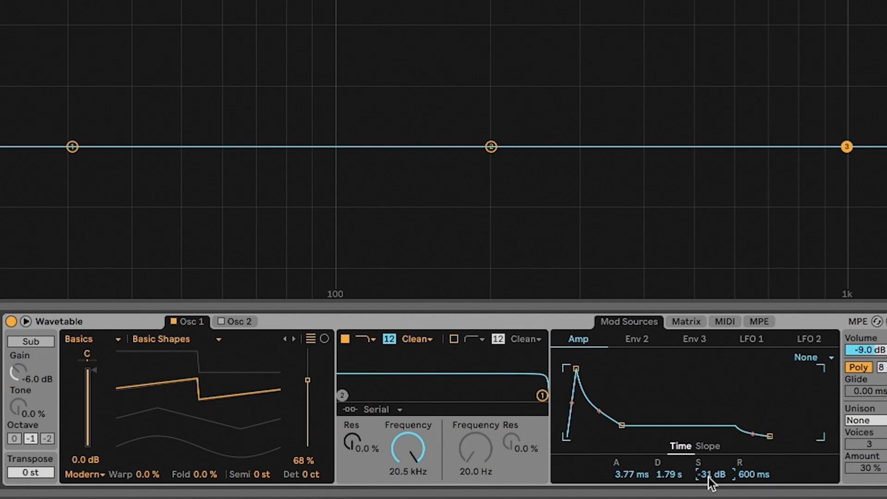
pyautogui.moveTo(709, 478); pyautogui.dragTo(709, 462)
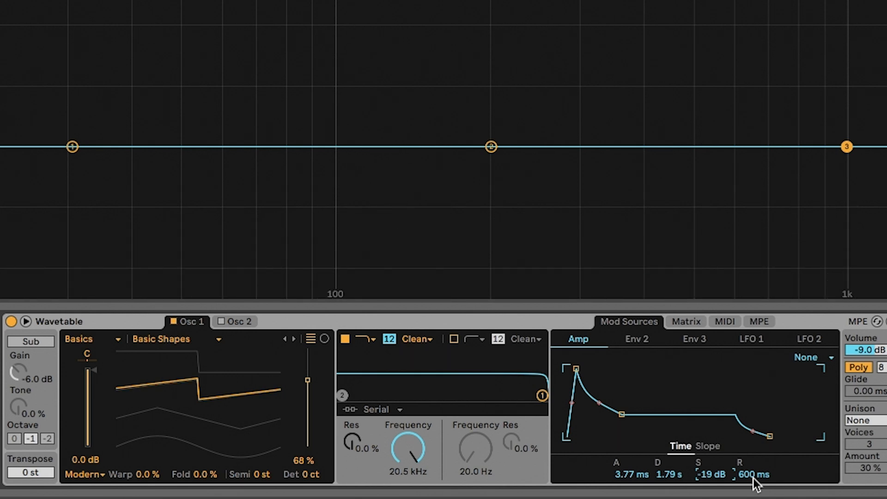
pyautogui.moveTo(753, 478); pyautogui.dragTo(753, 436)
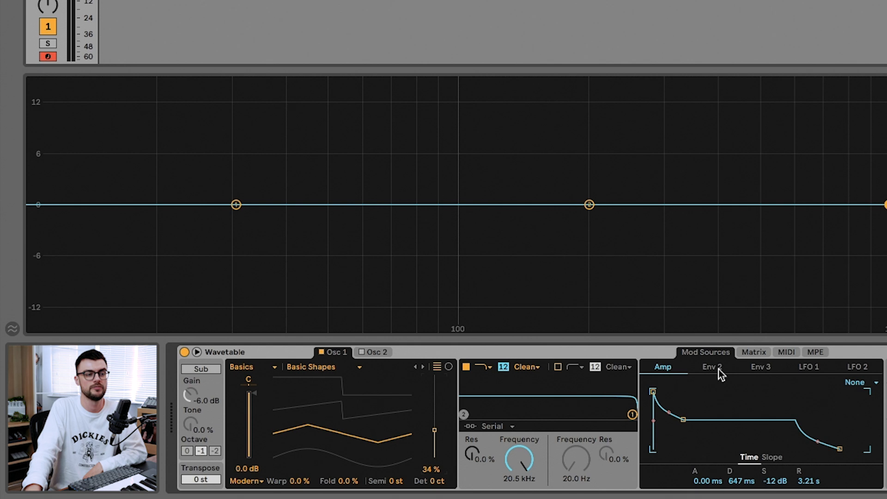
# Select Env 2 as the modulation source and make Filter 1's frequency a target in the modulation matrix
pyautogui.click(719, 370)
pyautogui.click(765, 370)
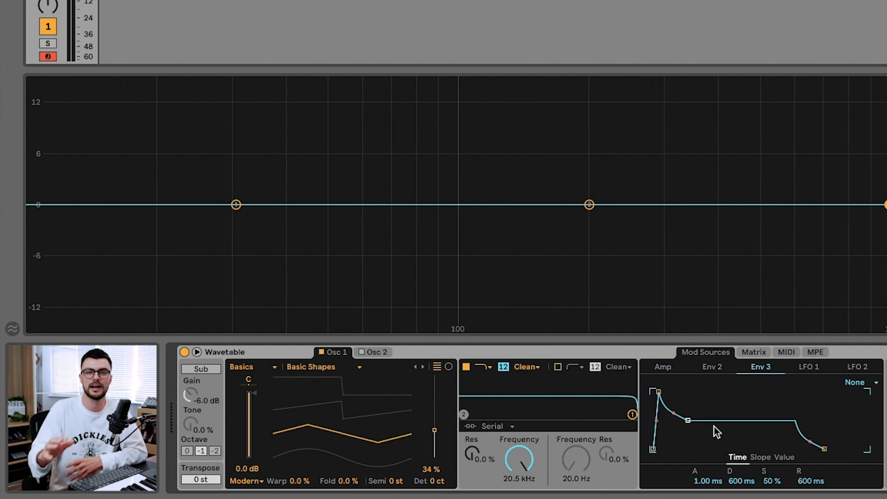
pyautogui.click(699, 371)
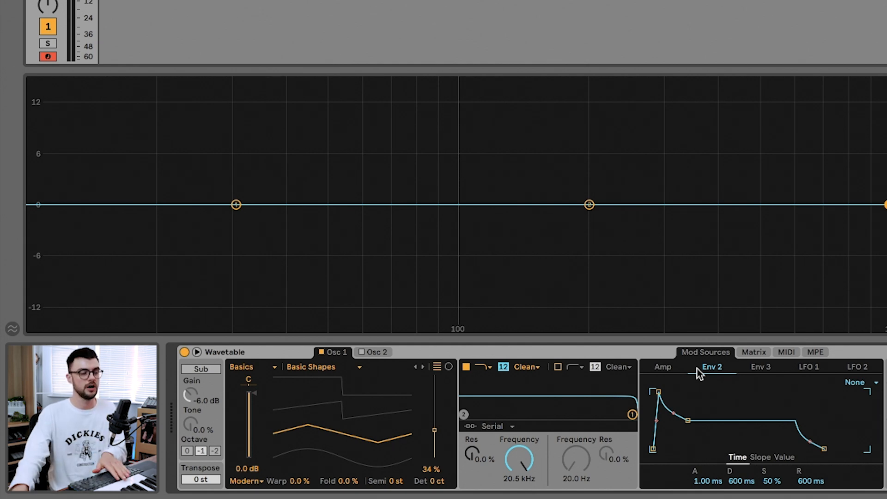
pyautogui.moveTo(521, 464)
pyautogui.mouseDown()
pyautogui.moveTo(521, 494)
pyautogui.moveTo(521, 464)
pyautogui.moveTo(521, 493)
pyautogui.moveTo(521, 465)
pyautogui.moveTo(521, 477)
pyautogui.mouseUp()
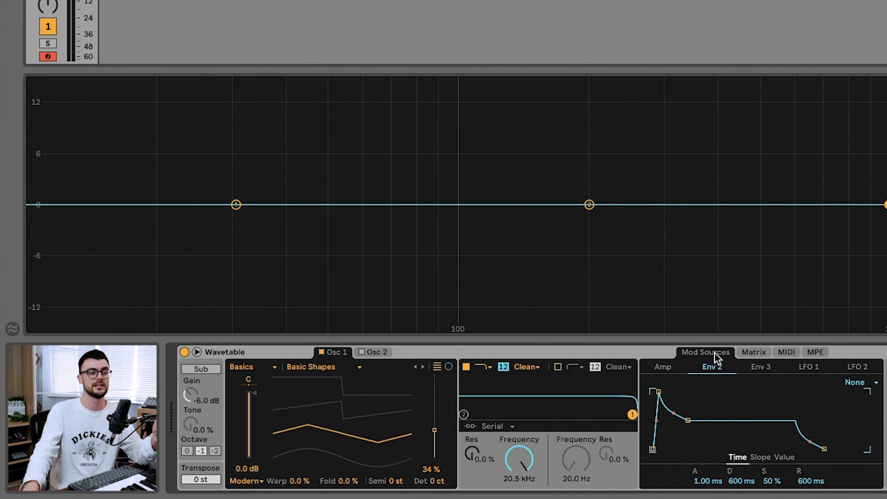
pyautogui.click(742, 352)
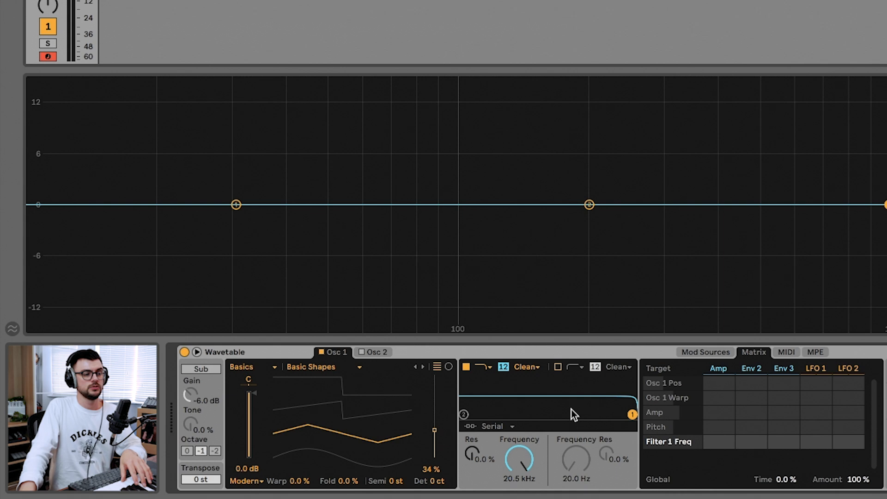
# Set Env 2's modulation amount on the Filter 1 frequency to -100
pyautogui.click(516, 458)
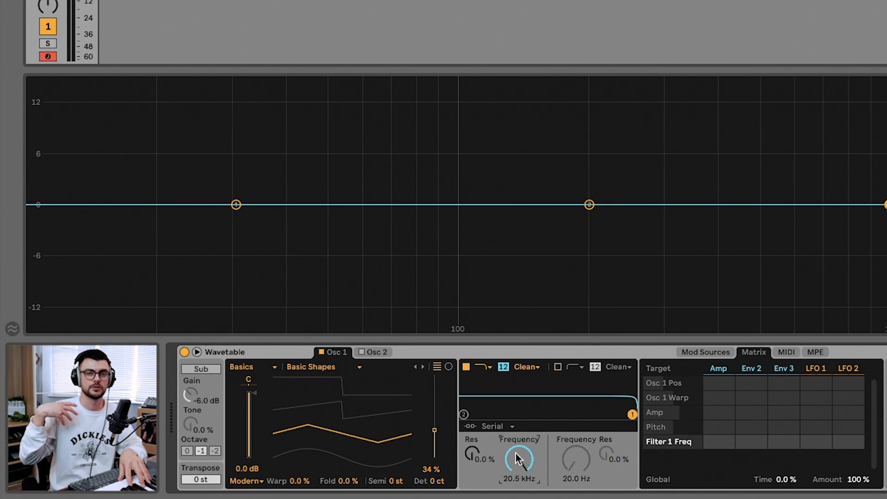
pyautogui.click(706, 352)
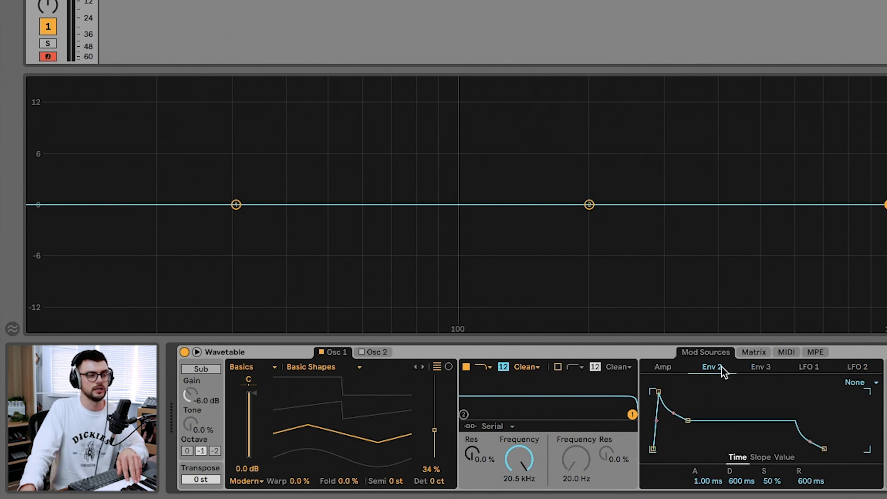
pyautogui.click(753, 351)
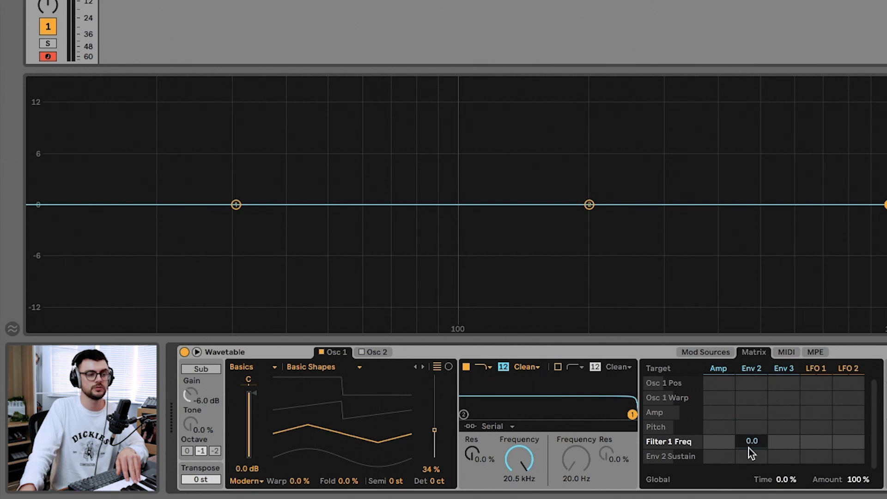
pyautogui.click(520, 456)
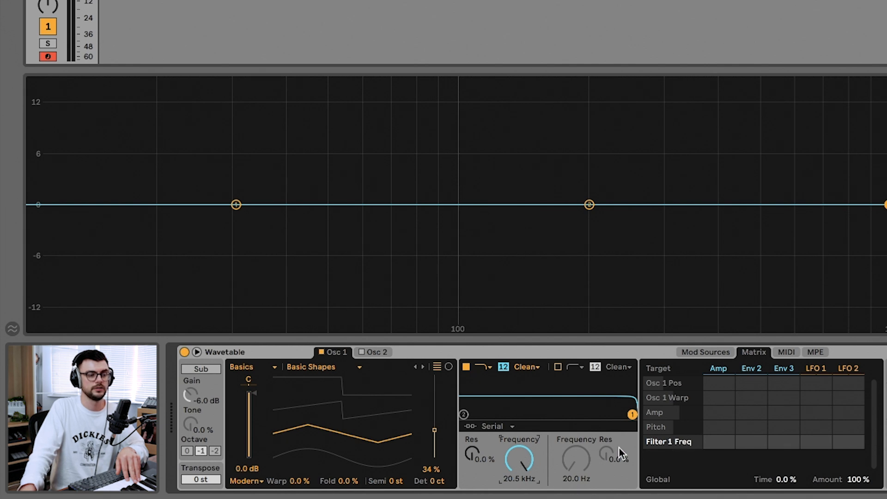
pyautogui.click(474, 451)
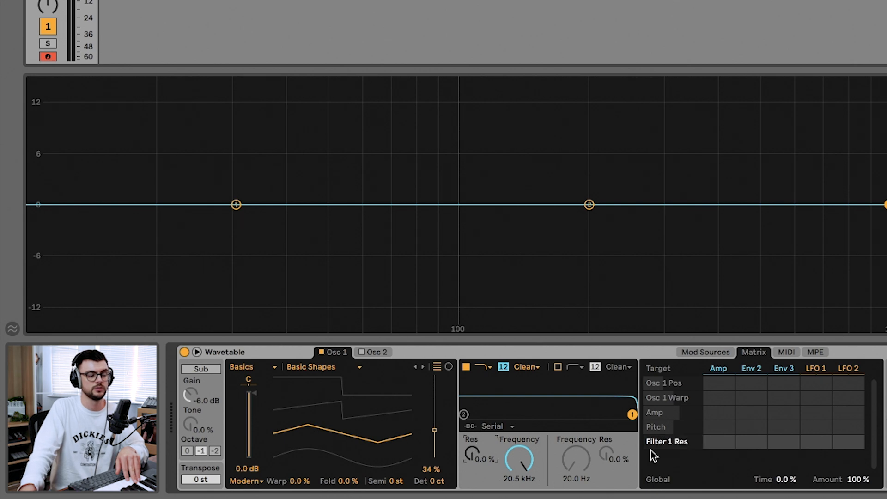
pyautogui.click(519, 458)
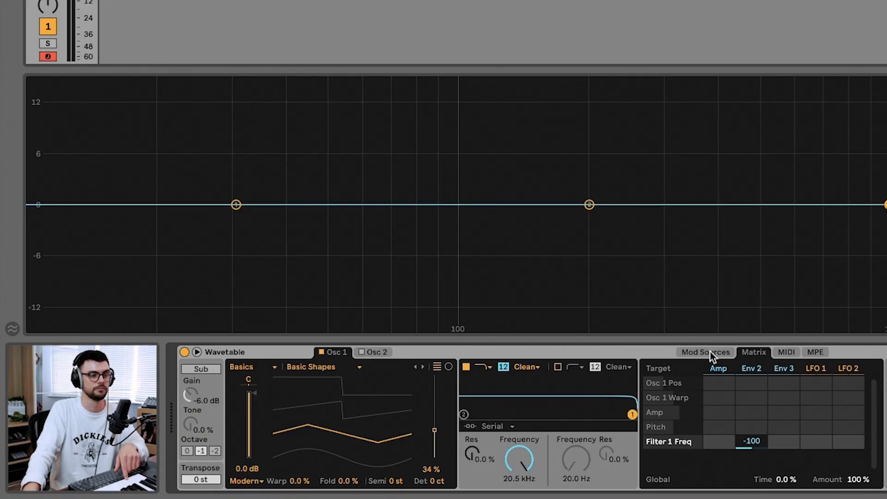
# Set Env 2's sustain to 99 % and its attack to 155 ms
pyautogui.click(705, 352)
pyautogui.moveTo(772, 481)
pyautogui.mouseDown()
pyautogui.moveTo(776, 487)
pyautogui.moveTo(772, 460)
pyautogui.moveTo(775, 487)
pyautogui.mouseUp()
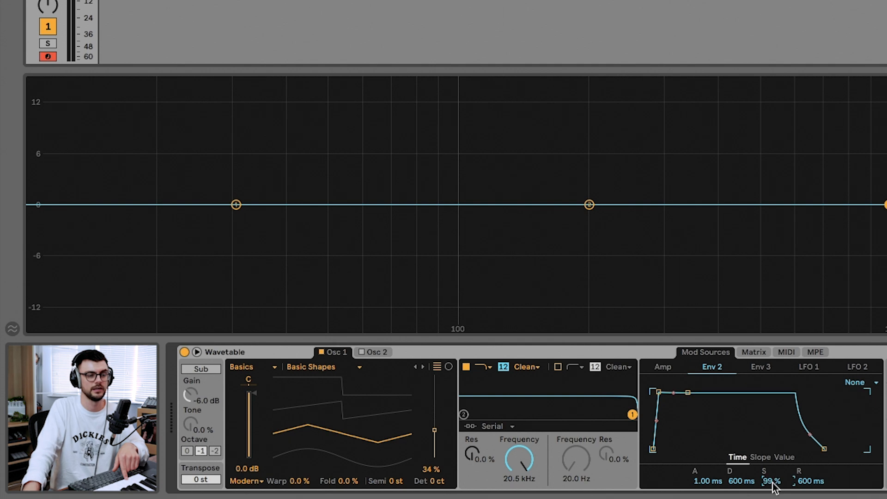
pyautogui.moveTo(708, 480); pyautogui.dragTo(708, 460)
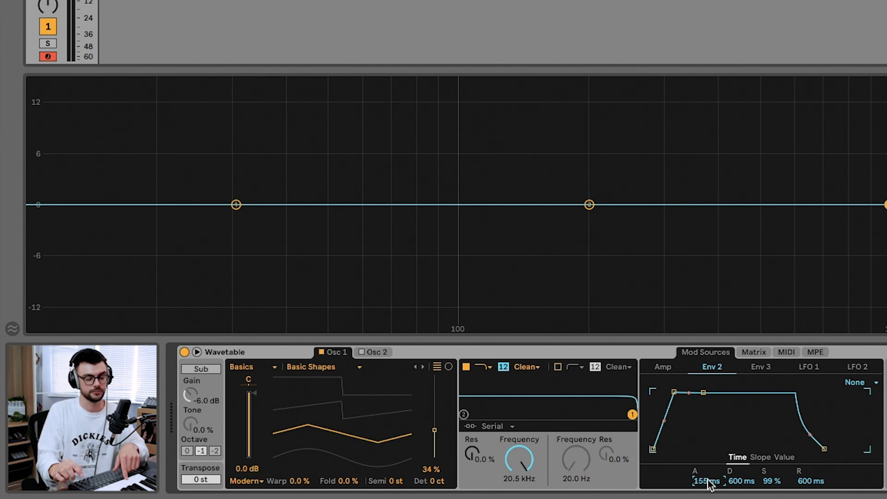
pyautogui.moveTo(711, 485)
pyautogui.mouseDown()
pyautogui.moveTo(710, 498)
pyautogui.moveTo(711, 470)
pyautogui.moveTo(710, 478)
pyautogui.mouseUp()
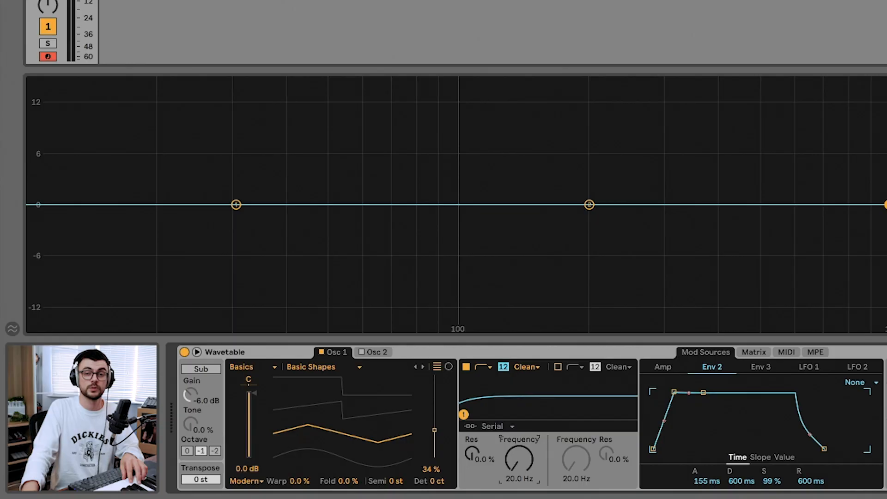
# Set the high-pass filter's frequency to 20.0 Hz and lower Env 2's sustain level
pyautogui.moveTo(514, 453)
pyautogui.mouseDown()
pyautogui.moveTo(514, 416)
pyautogui.moveTo(514, 453)
pyautogui.mouseUp()
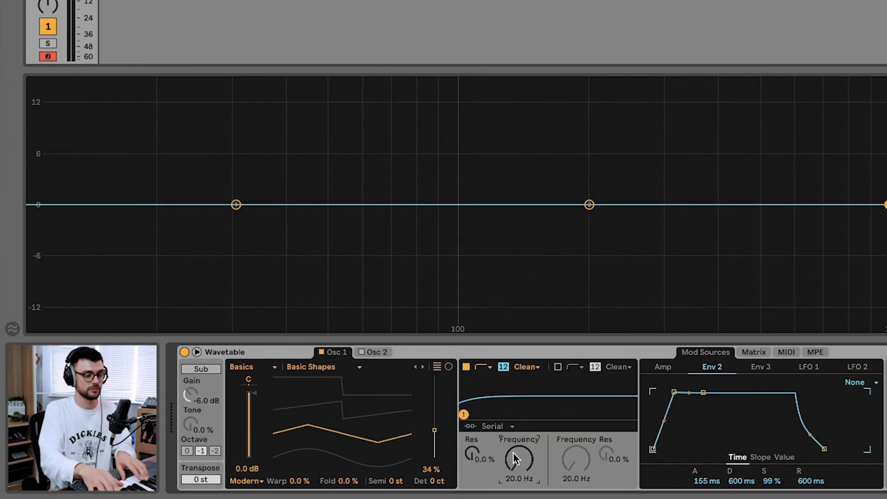
pyautogui.moveTo(707, 395); pyautogui.dragTo(705, 432)
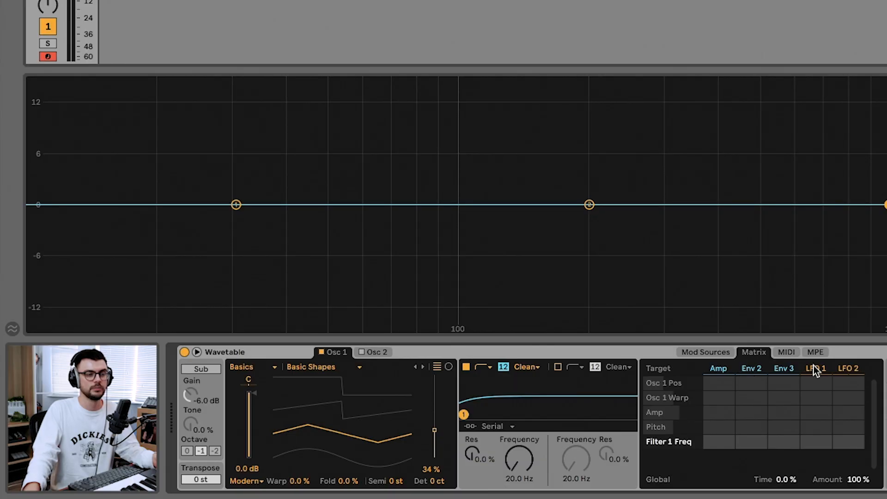
# Route LFO 1 to pitch in the modulation matrix and raise the LFO 1 rate to about 14.7 Hz
pyautogui.click(813, 366)
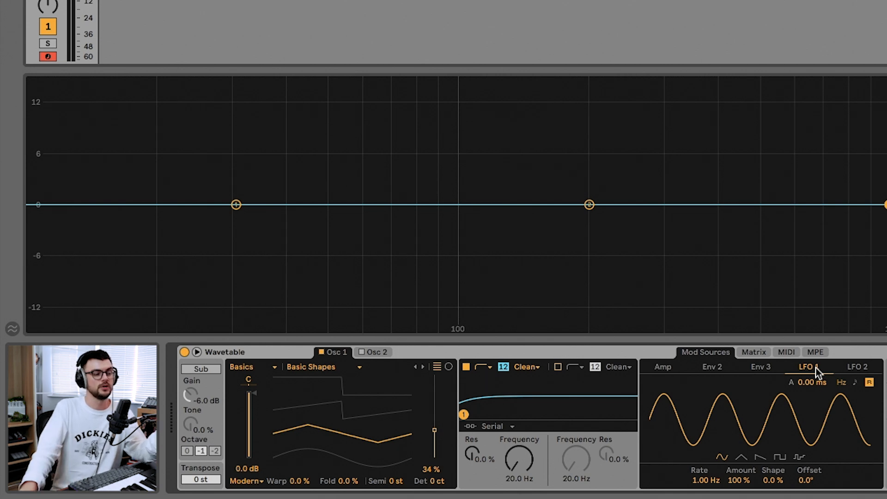
pyautogui.moveTo(436, 445)
pyautogui.mouseDown()
pyautogui.moveTo(442, 458)
pyautogui.moveTo(444, 436)
pyautogui.mouseUp()
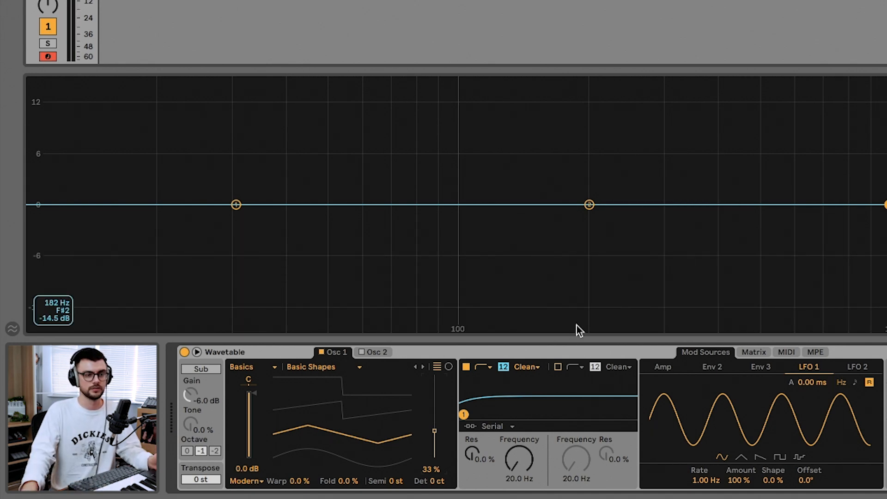
pyautogui.click(753, 353)
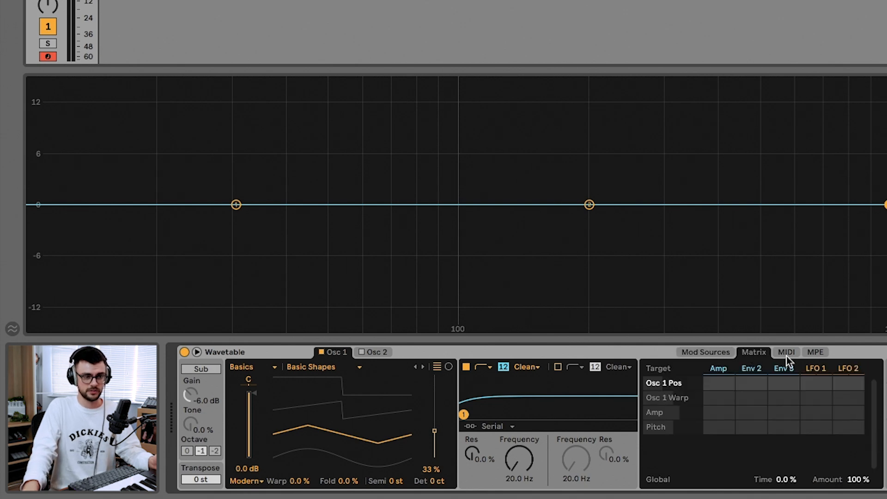
pyautogui.click(818, 425)
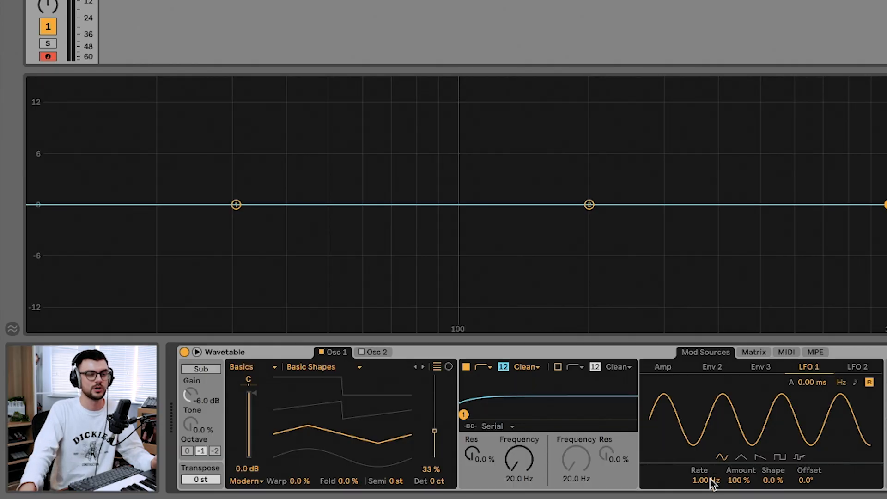
pyautogui.moveTo(705, 480)
pyautogui.mouseDown()
pyautogui.moveTo(706, 472)
pyautogui.moveTo(712, 486)
pyautogui.mouseUp()
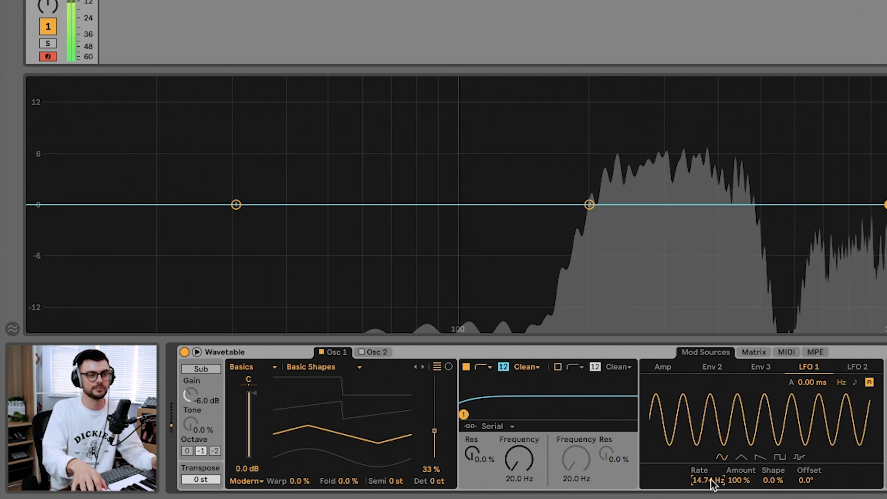
# Lower the modulation amount of LFO 1 from its full setting
pyautogui.click(738, 481)
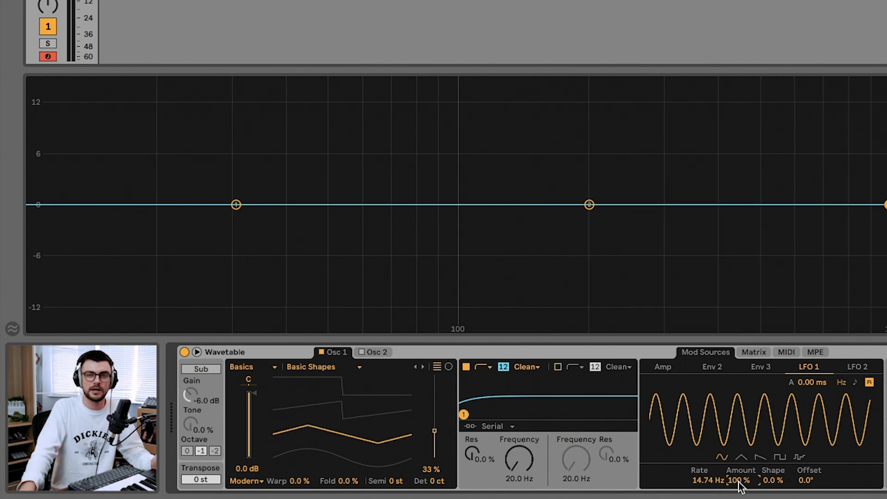
pyautogui.moveTo(740, 486); pyautogui.dragTo(740, 497)
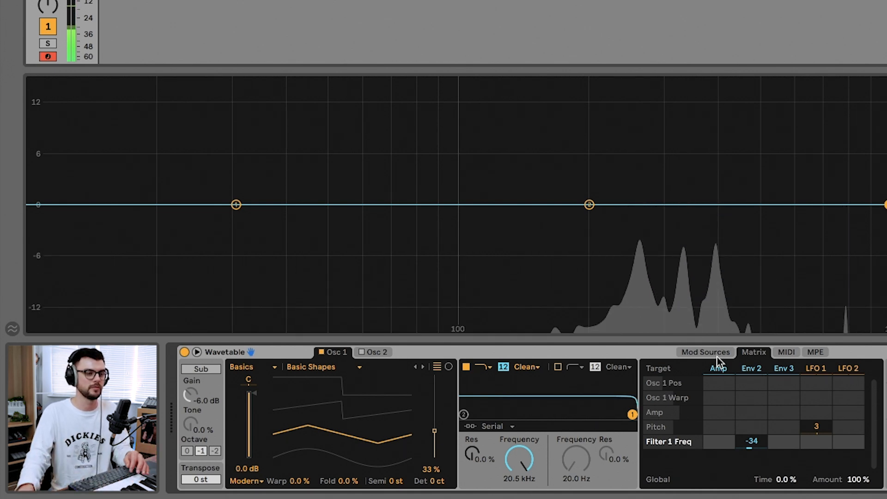
# Display the Amp envelope's settings among the modulation sources
pyautogui.click(695, 351)
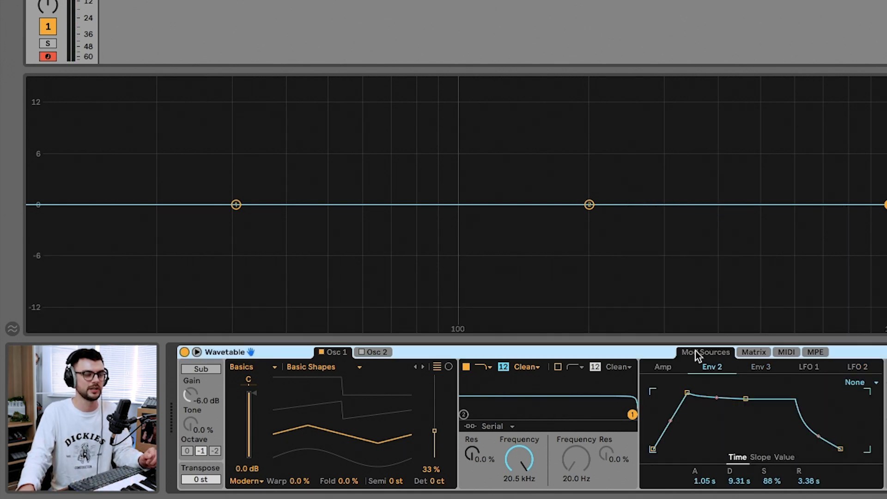
pyautogui.click(664, 367)
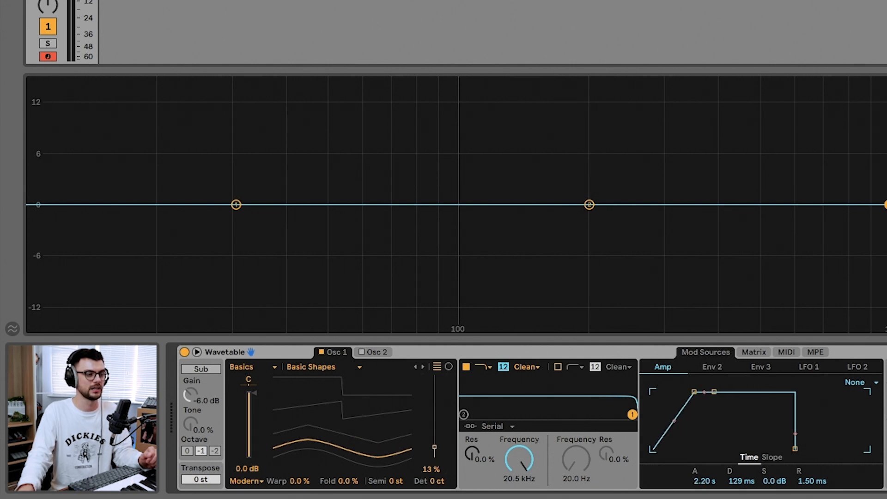
# Enable oscillator 2, choose the Noise wavetable category for it and lower its gain to -7.5 dB
pyautogui.click(365, 352)
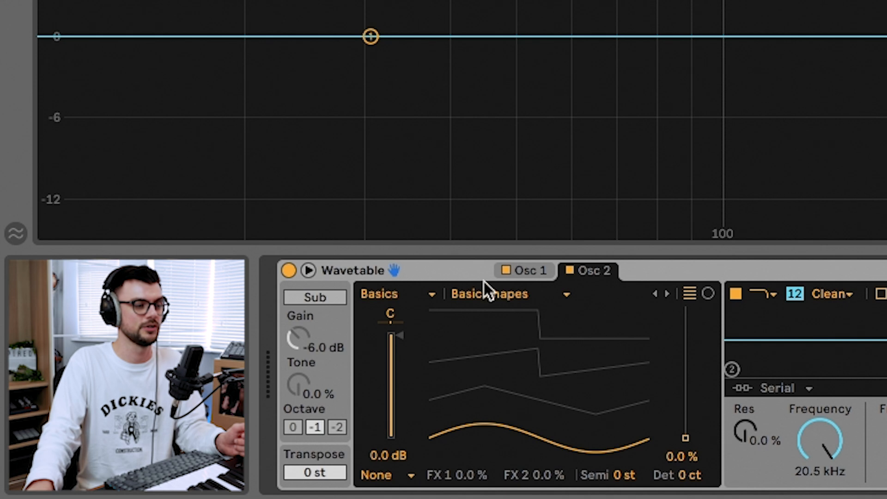
pyautogui.click(392, 292)
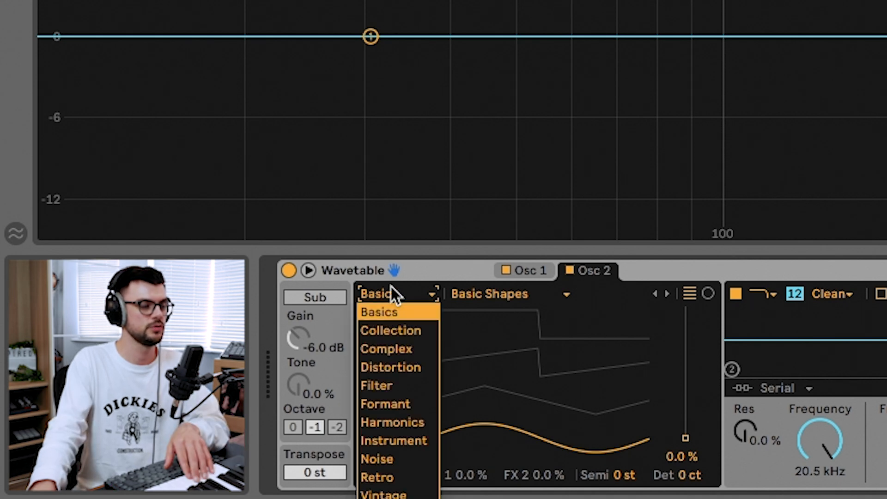
pyautogui.click(401, 457)
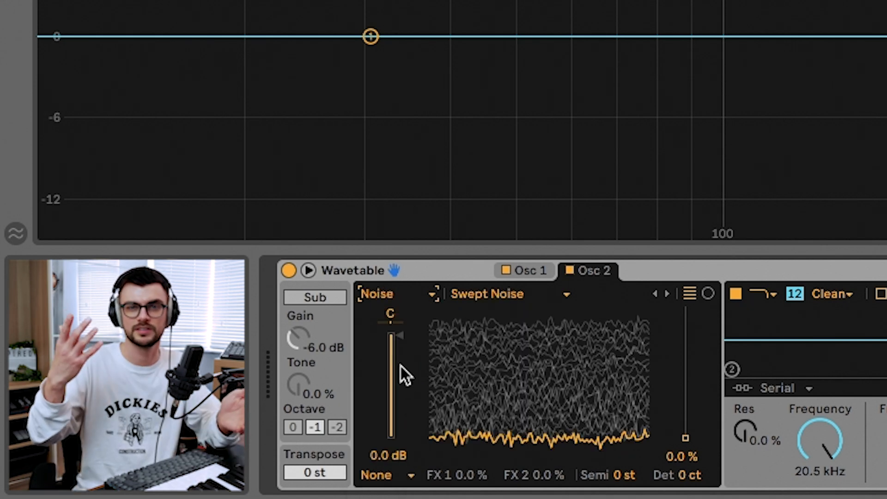
pyautogui.moveTo(398, 339); pyautogui.dragTo(399, 398)
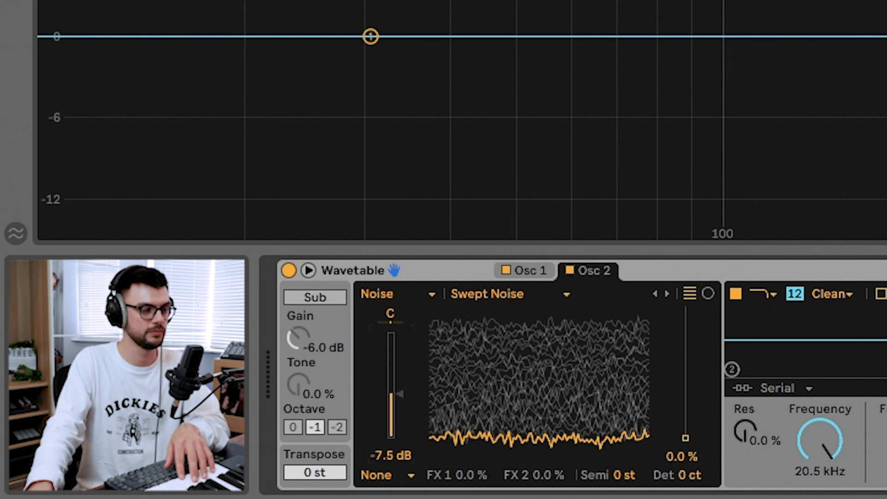